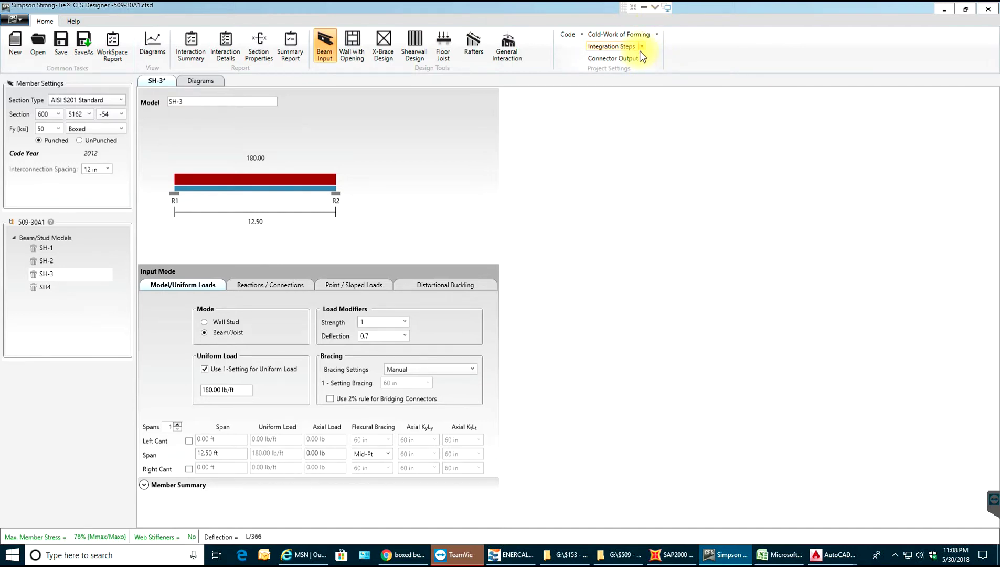
Step: Raise the sound volume and browse box beam image search results before returning to the model
key(XF86AudioRaiseVolume)
click(410, 560)
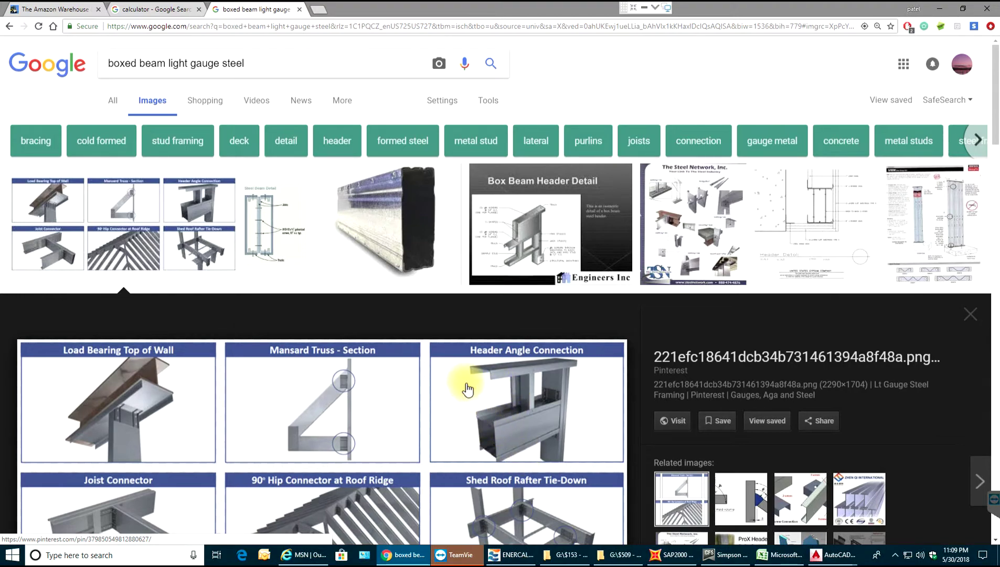
scroll(464, 383, down, 3)
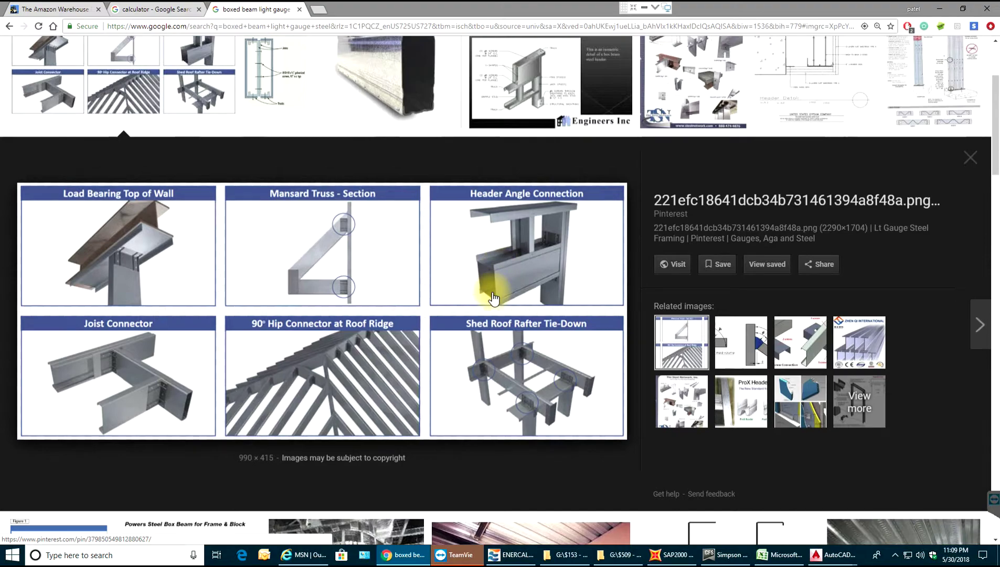
scroll(517, 322, down, 10)
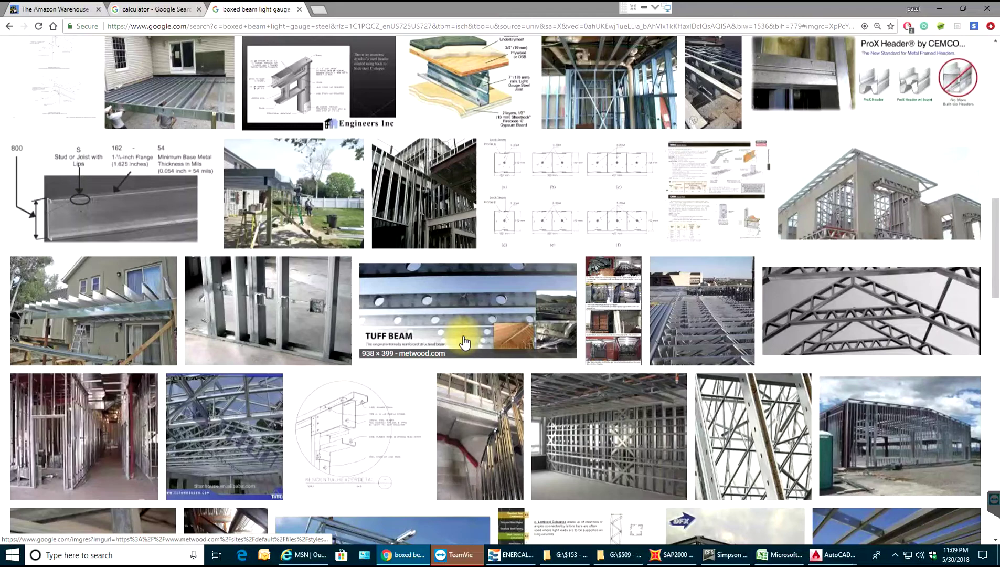
scroll(465, 340, down, 8)
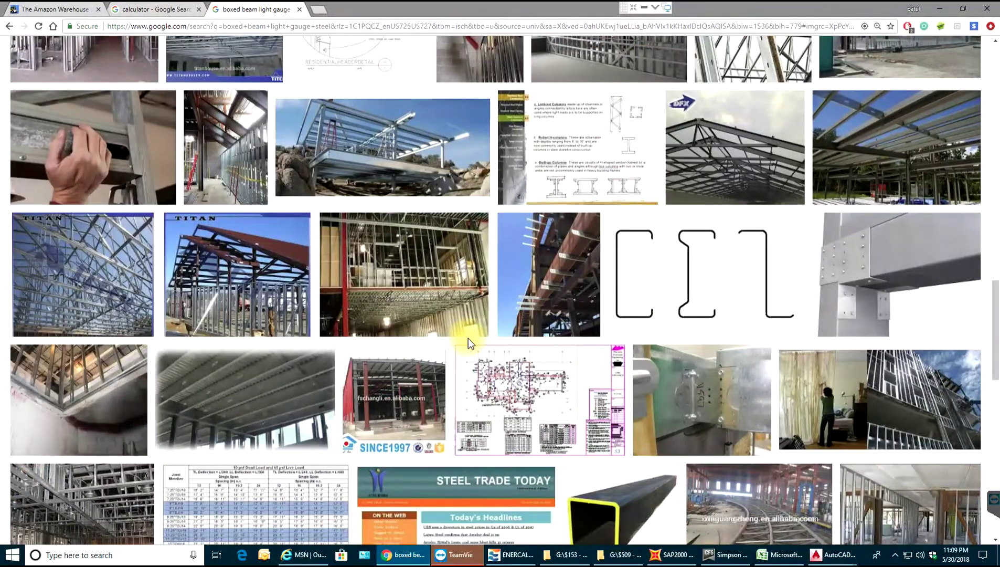
scroll(470, 344, down, 7)
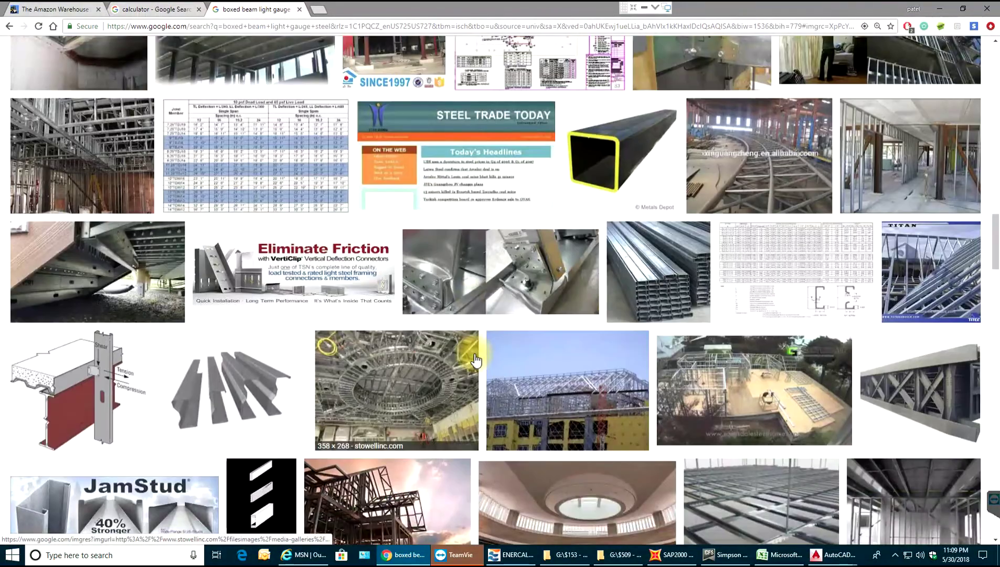
scroll(475, 357, down, 4)
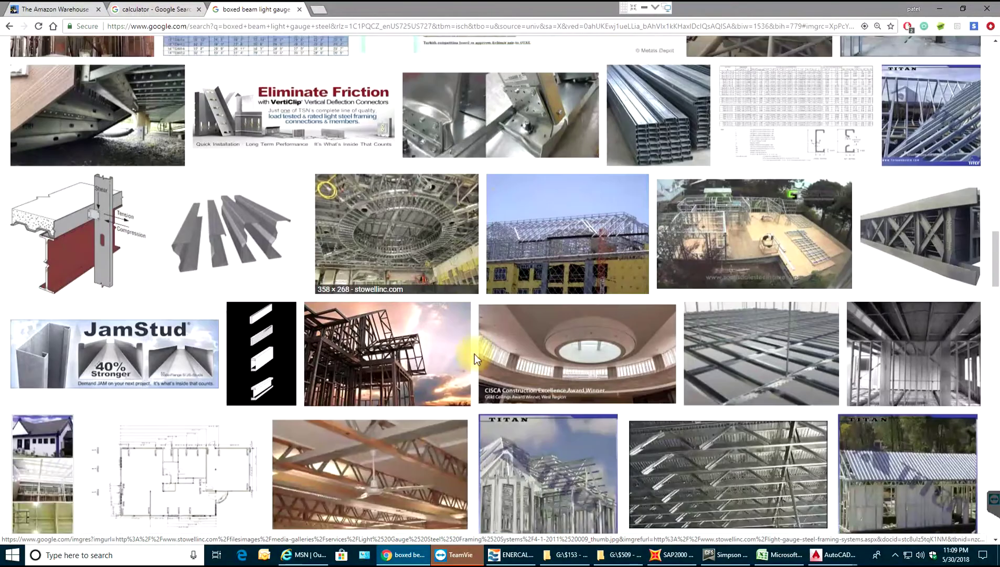
scroll(478, 351, up, 12)
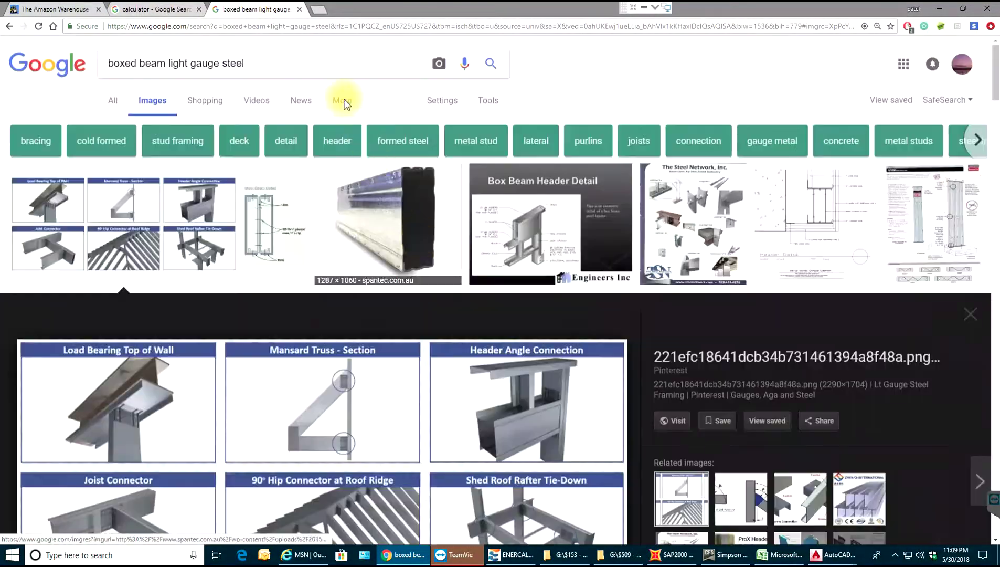
click(939, 8)
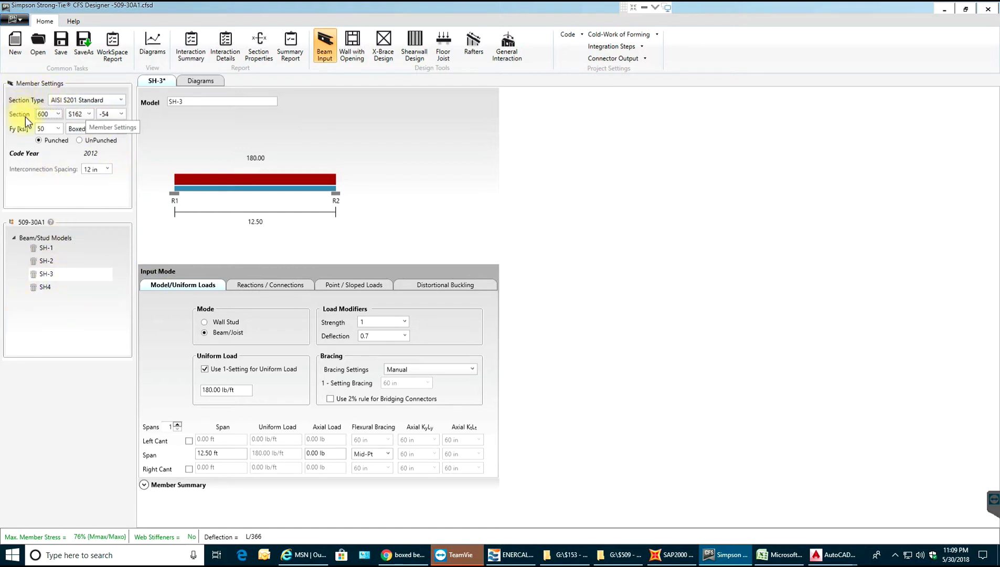
Step: Keep the AISI S201 Standard section type and set the uniform load to 800 lb/ft
click(81, 101)
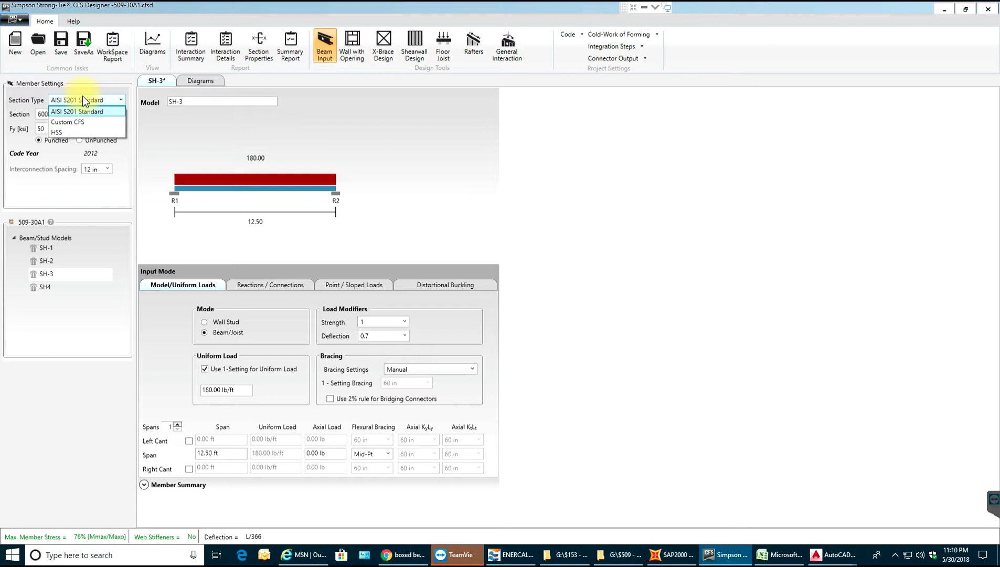
click(83, 98)
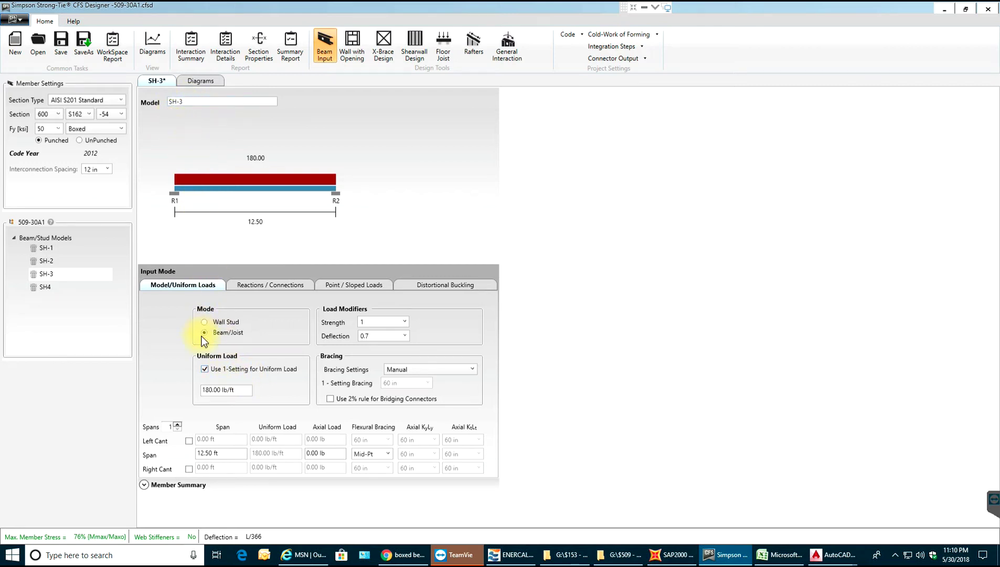
click(243, 392)
text(800)
click(378, 322)
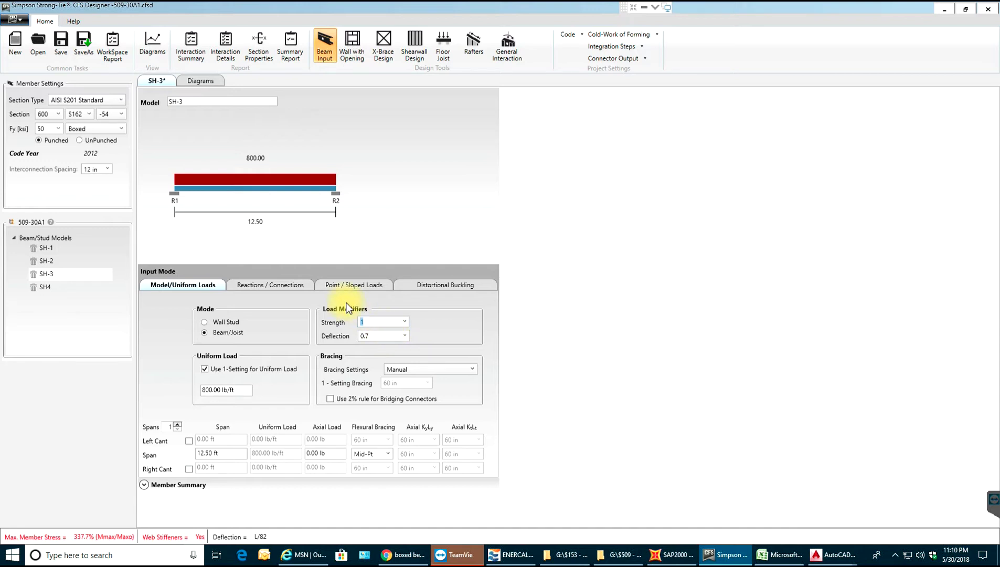
Step: Confirm Manual bracing, the 12.50 ft span and Mid-Pt flexural bracing unchanged
click(405, 370)
click(404, 370)
click(226, 451)
double_click(232, 454)
click(392, 455)
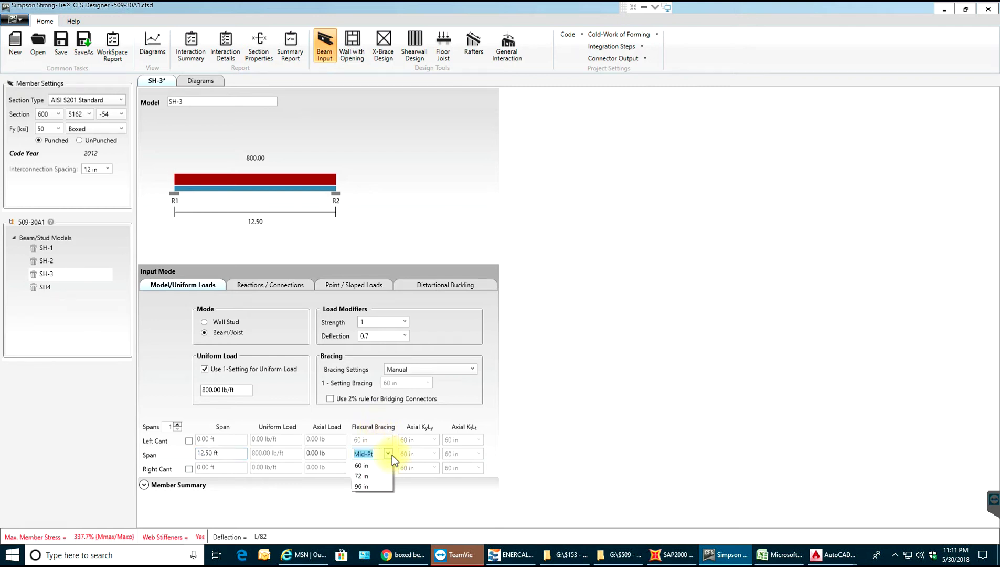
click(392, 455)
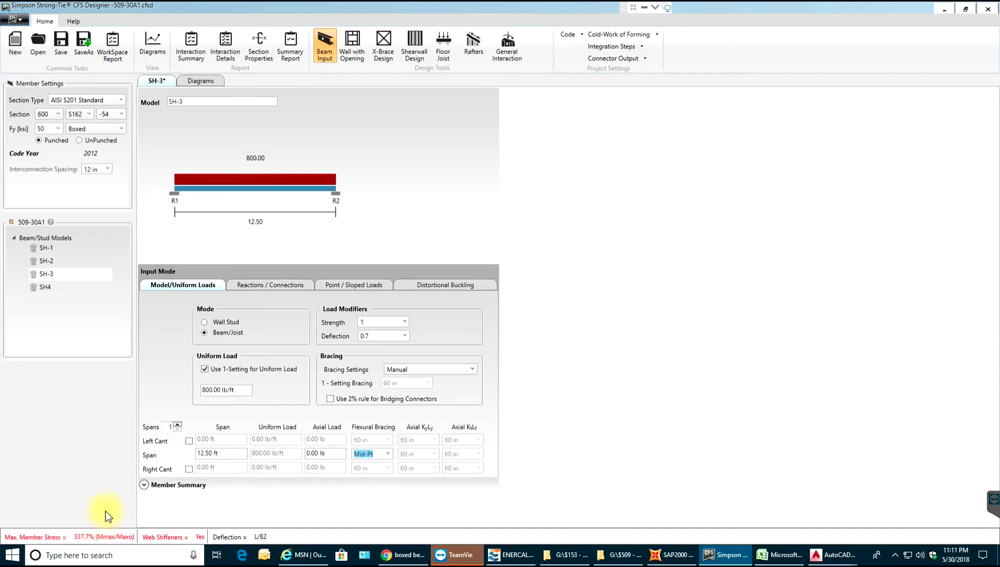
Step: Change SH-3's section depth to 1000 and flange size to S250
click(57, 115)
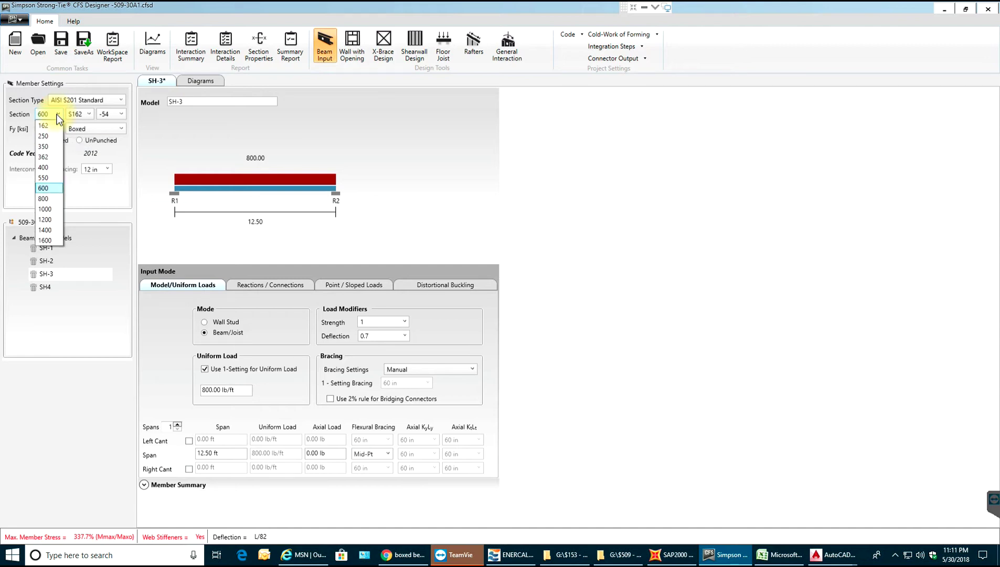
click(50, 209)
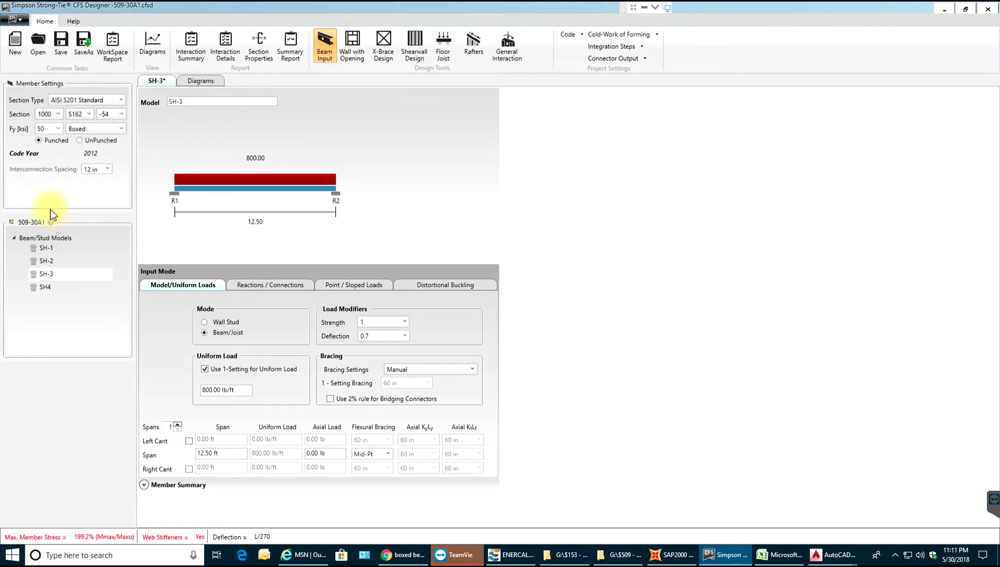
click(84, 114)
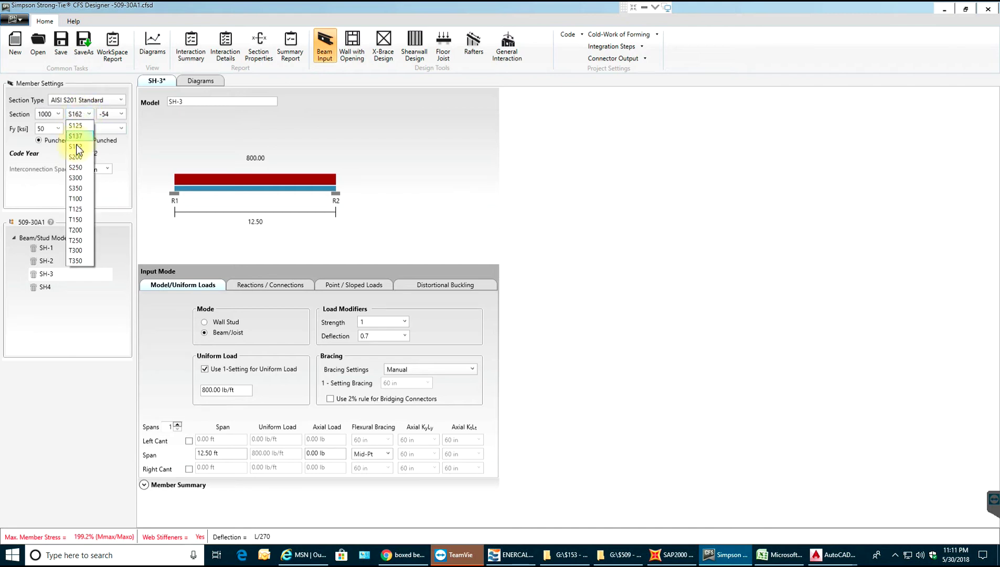
click(77, 167)
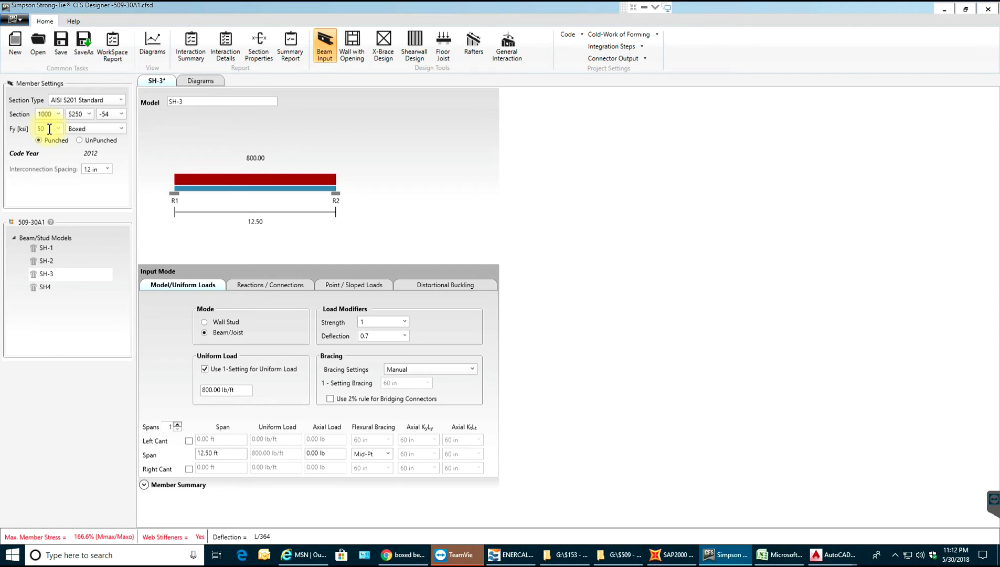
click(93, 129)
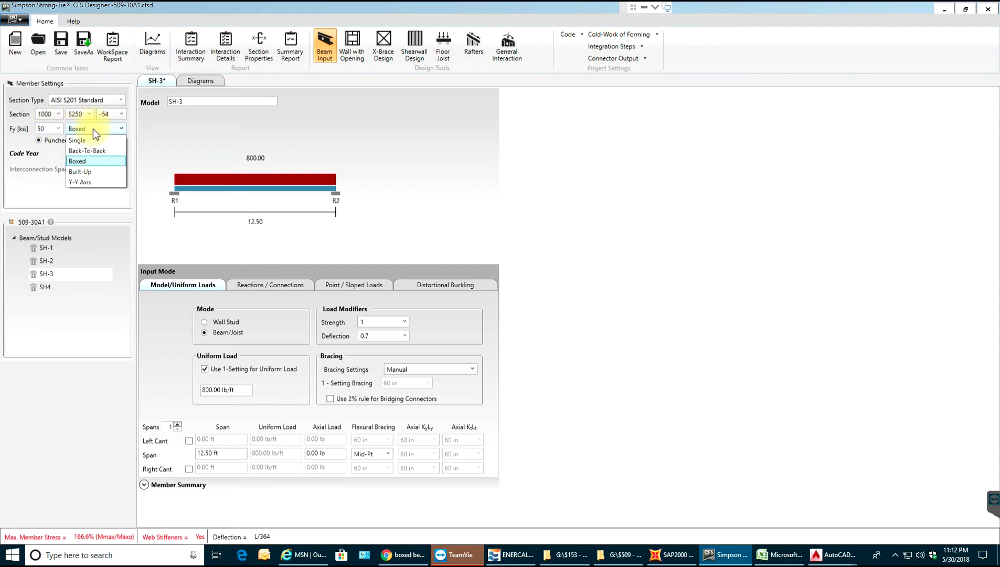
click(83, 162)
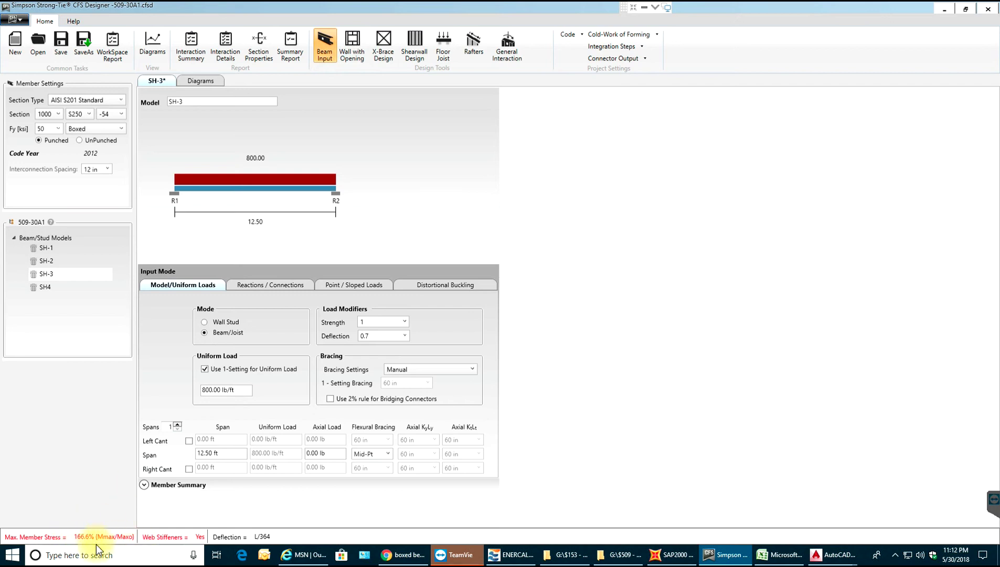
Step: Review the deflection diagram, then trial a 1400 depth with S300 flanges
click(197, 82)
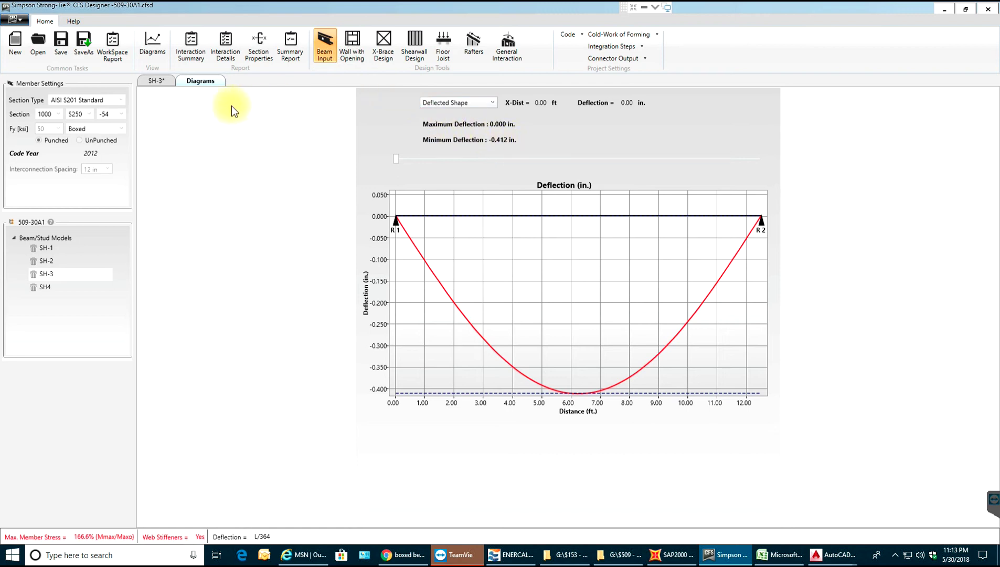
click(152, 81)
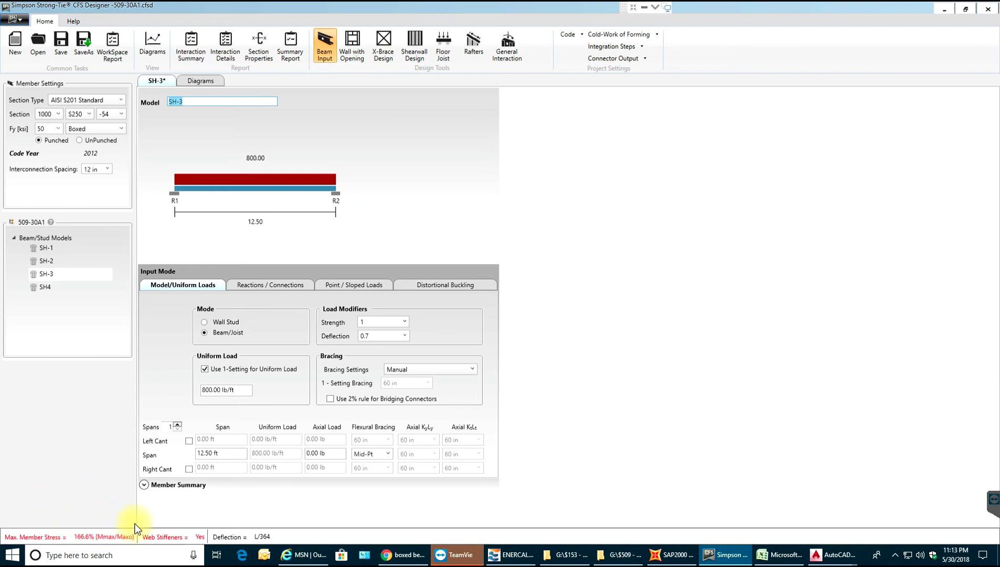
click(45, 114)
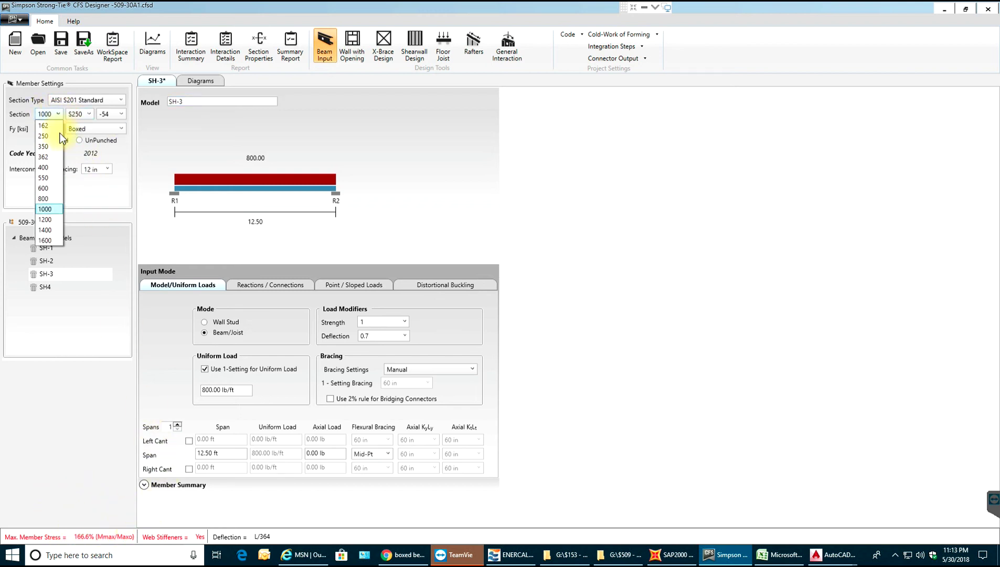
click(46, 229)
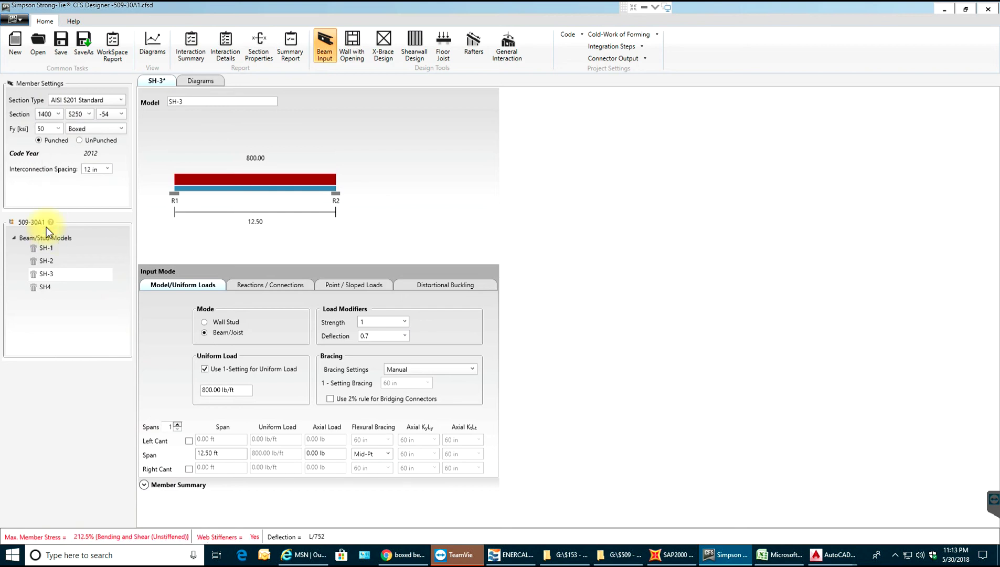
click(86, 113)
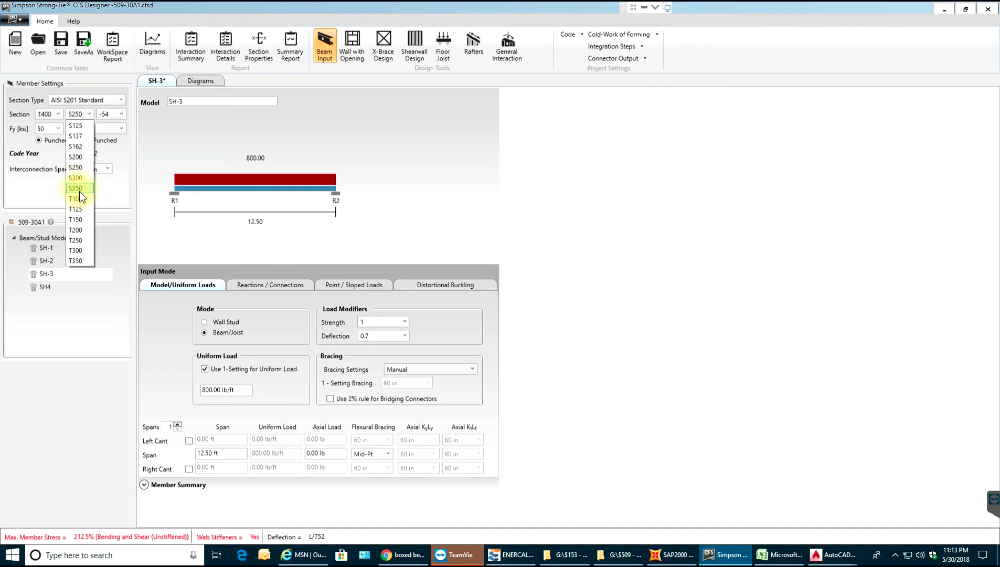
click(81, 178)
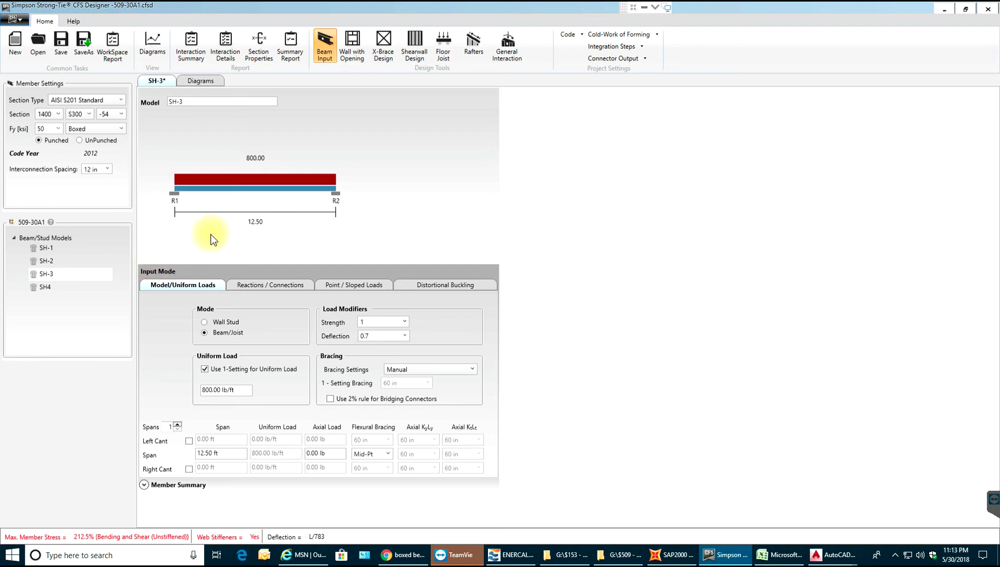
Step: Set the section to 1200 depth, S162 flange and -97 thickness, passing at 76.5%
click(56, 118)
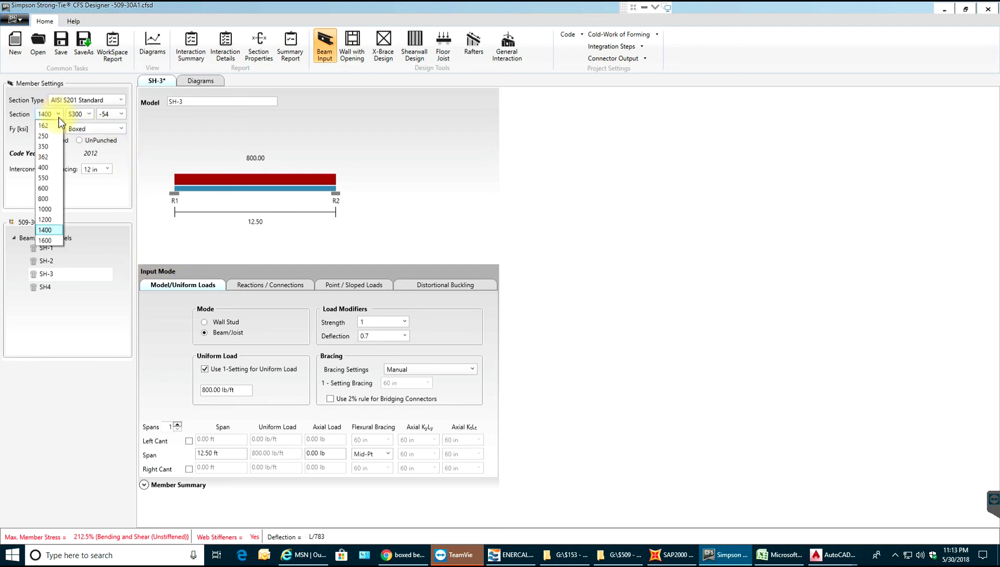
click(54, 219)
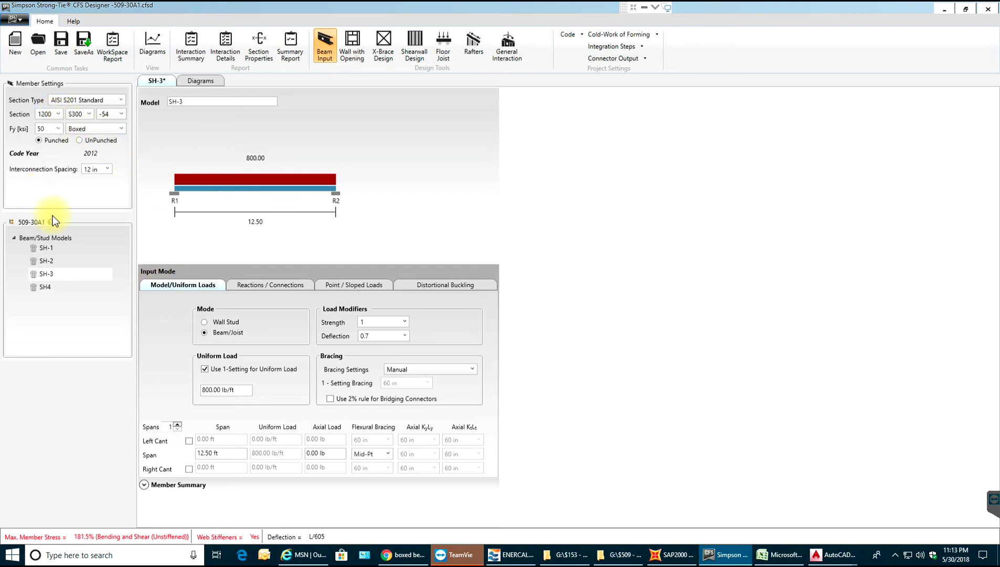
click(72, 114)
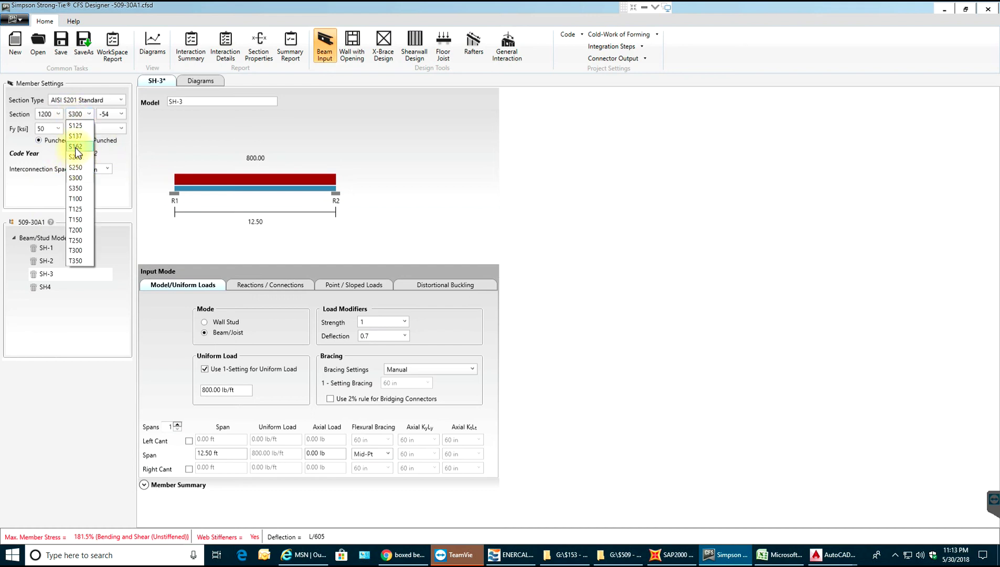
click(75, 147)
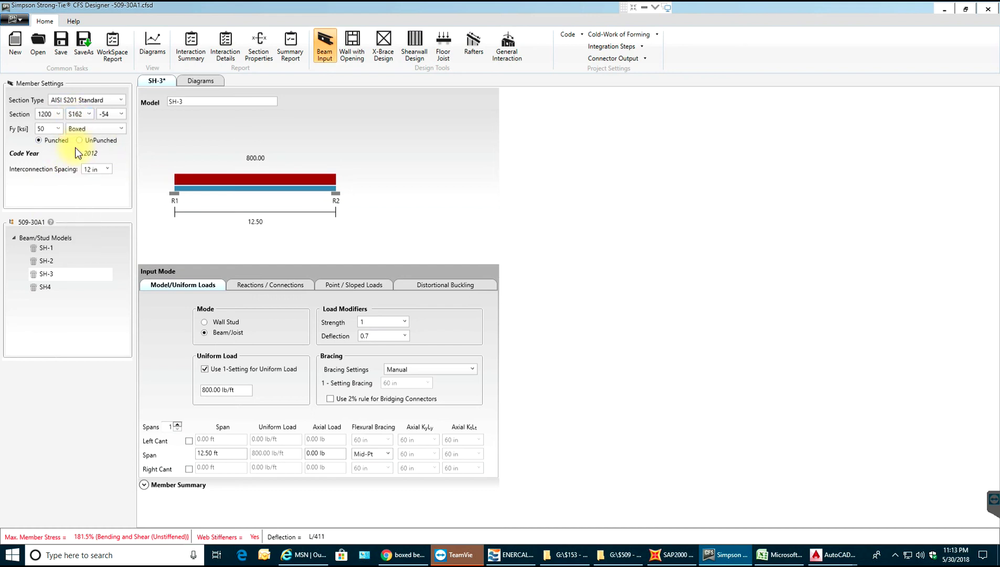
click(112, 115)
click(107, 157)
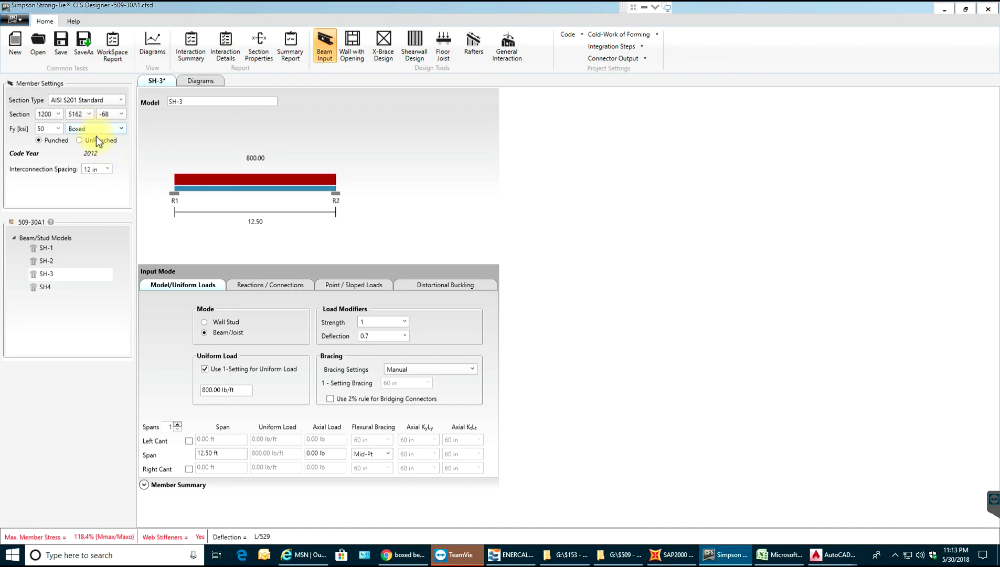
click(107, 116)
click(106, 167)
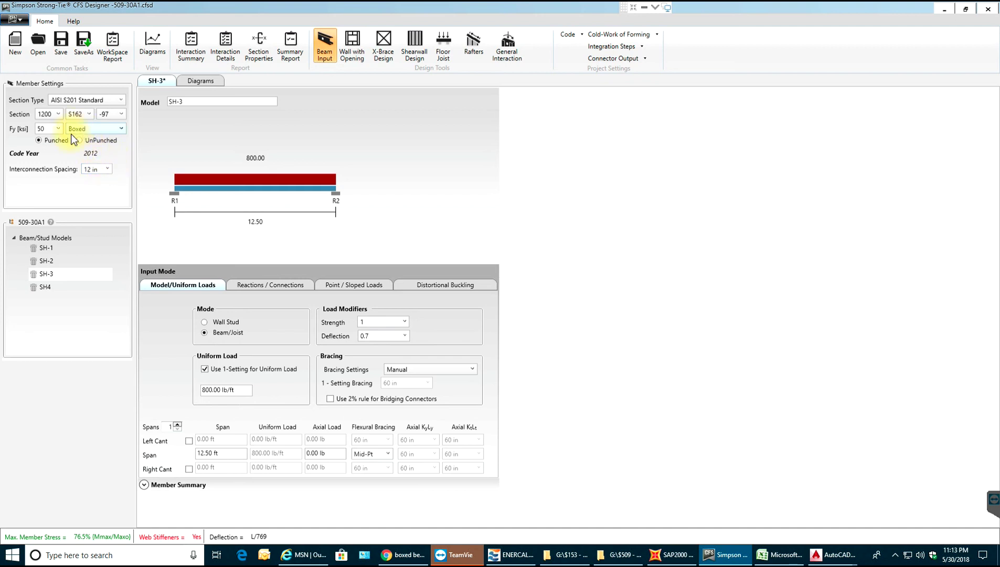
click(52, 115)
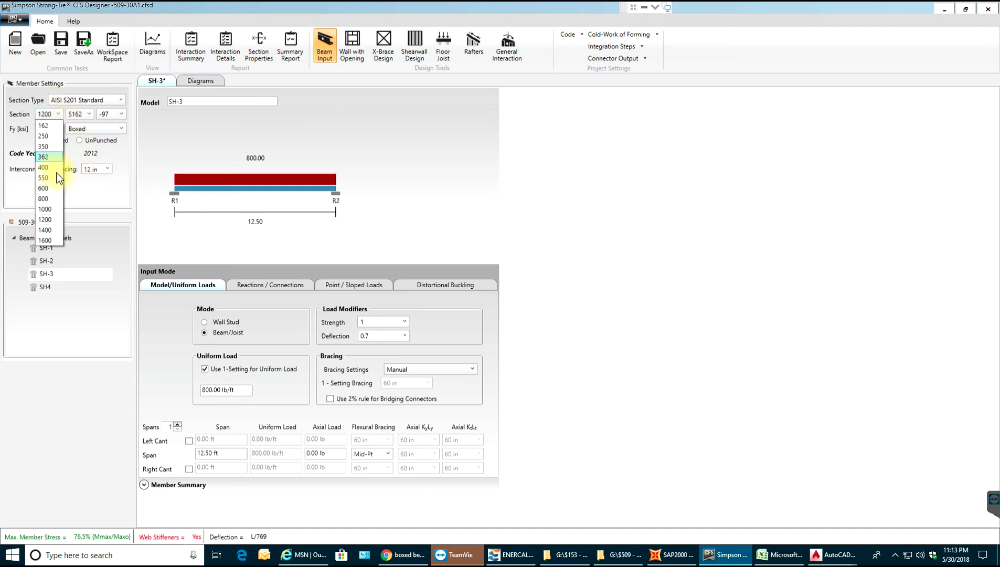
click(53, 209)
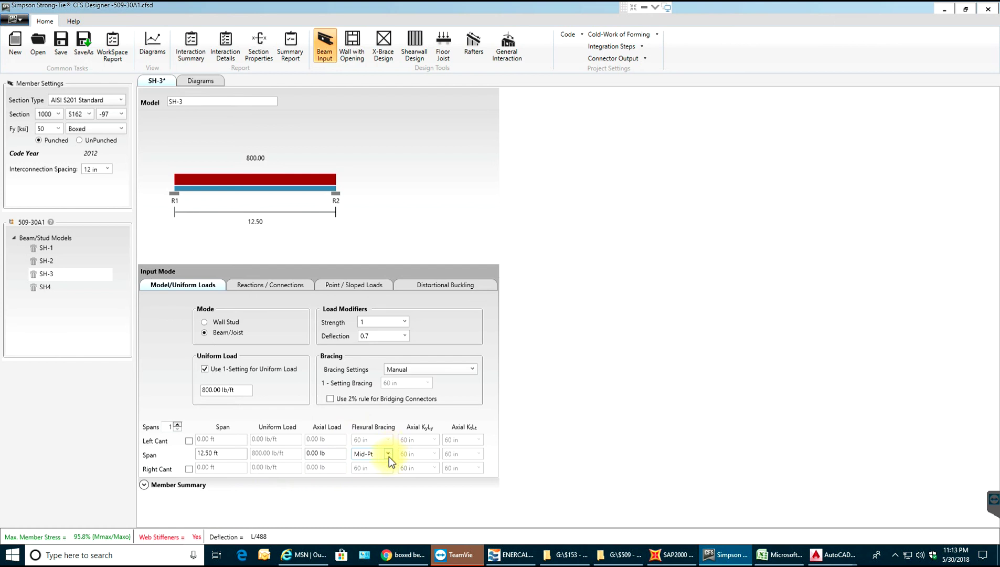
click(56, 114)
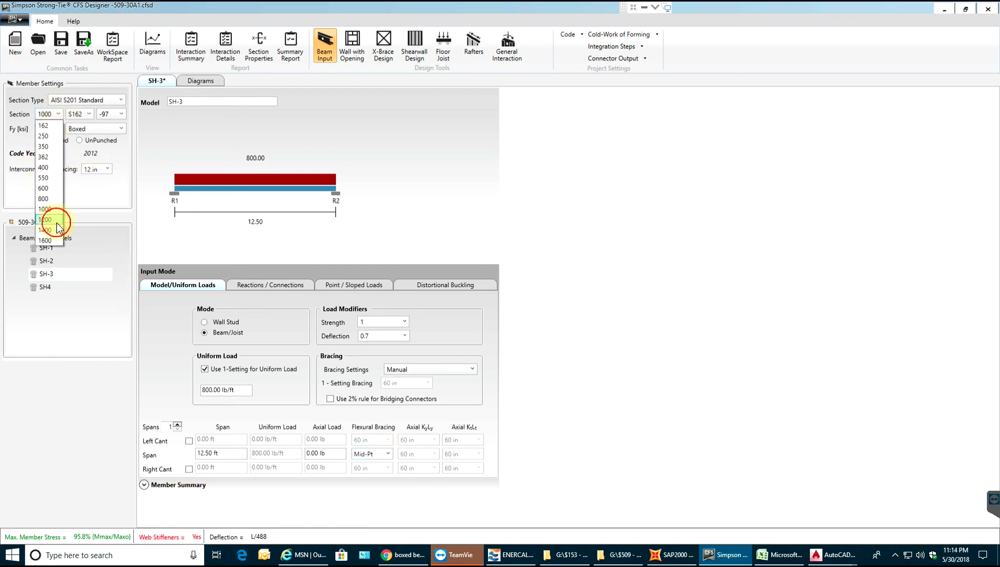
click(46, 220)
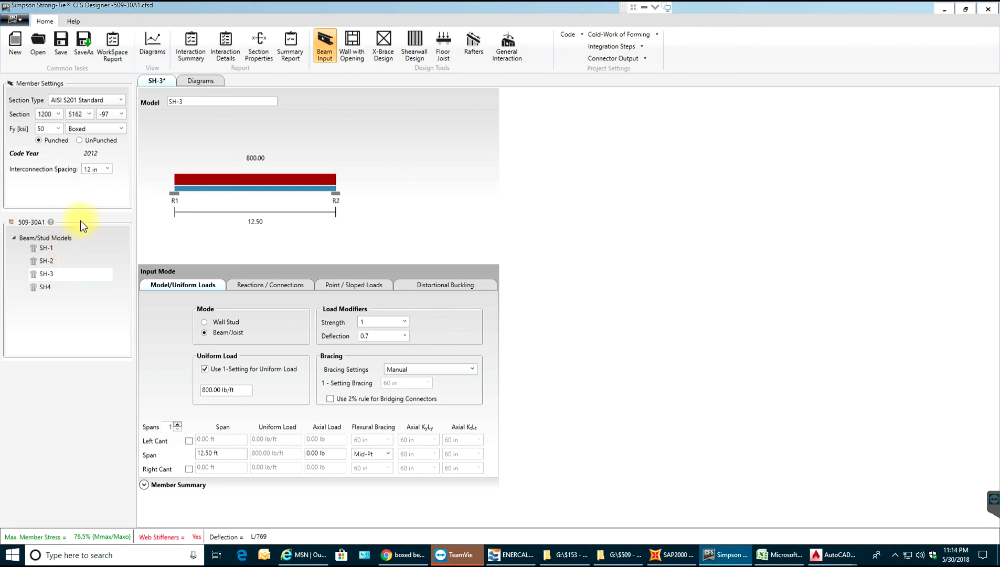
click(181, 81)
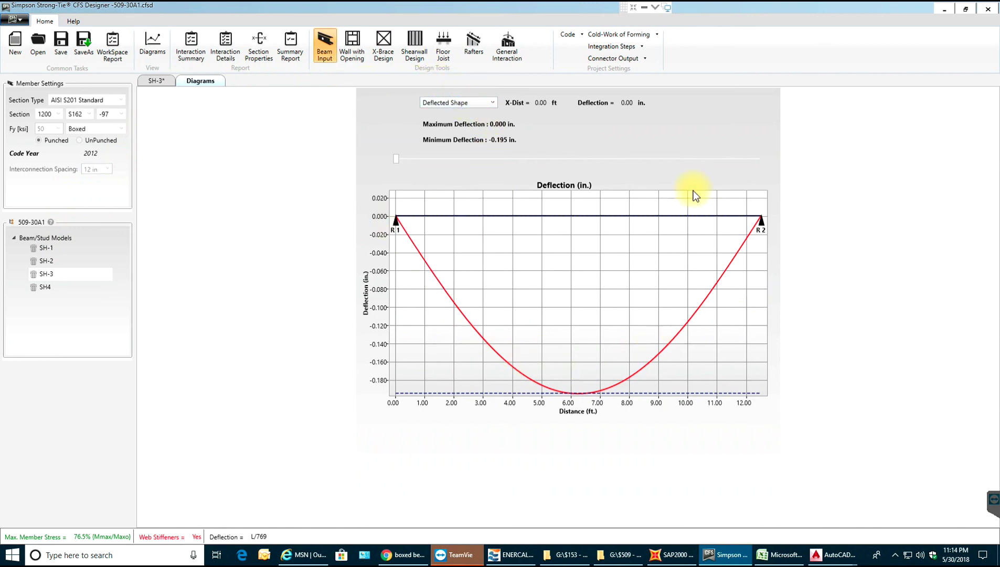
click(470, 100)
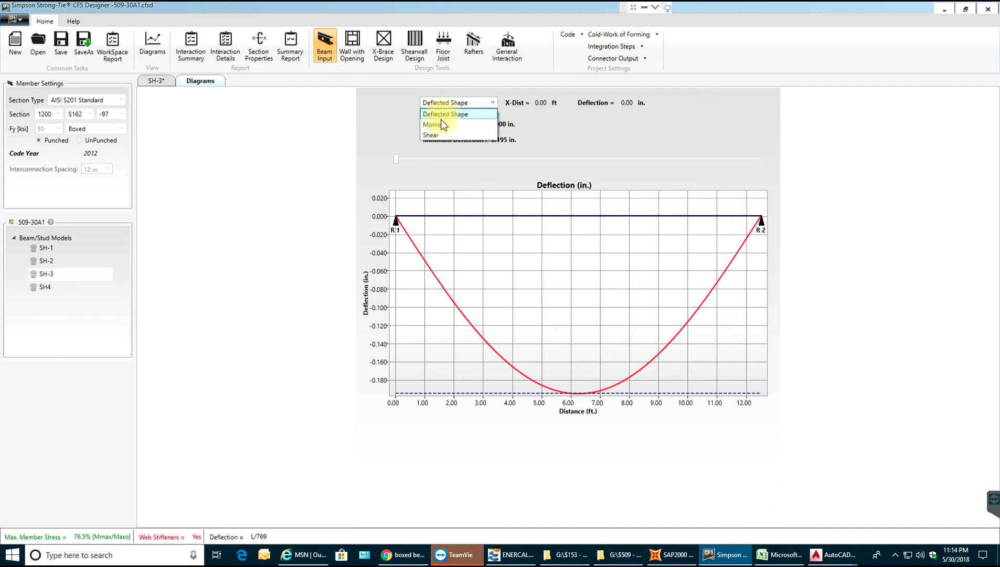
click(439, 124)
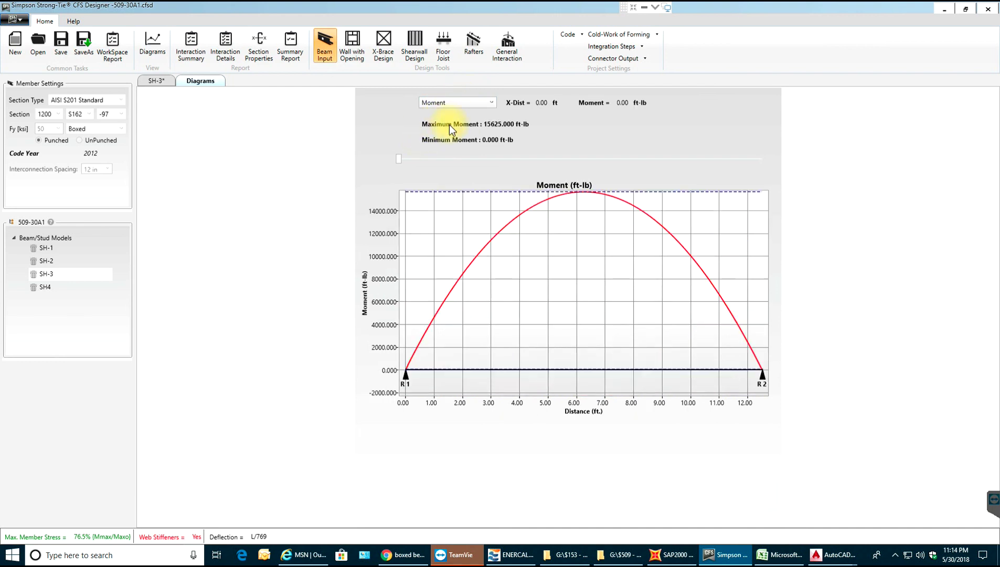
click(474, 101)
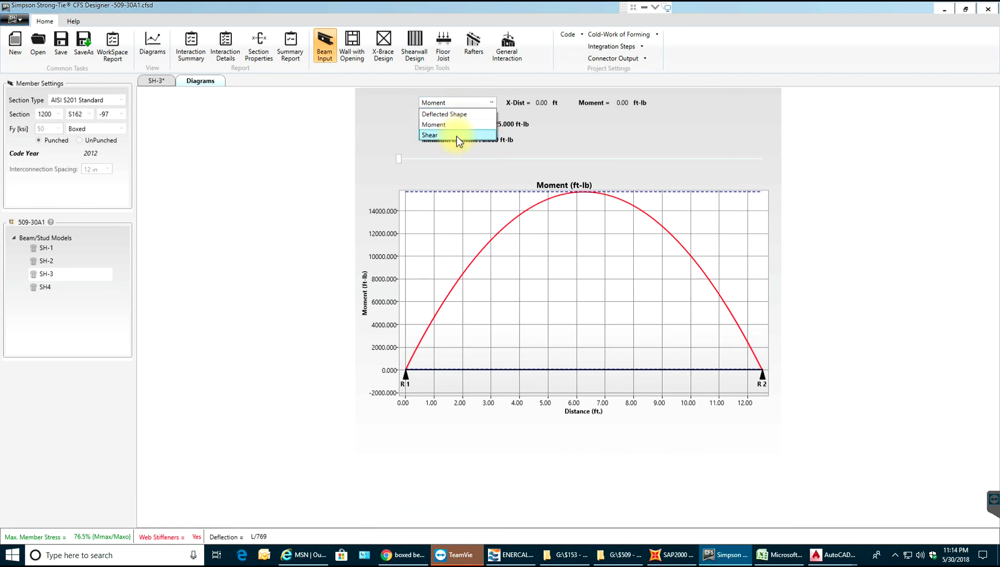
click(456, 136)
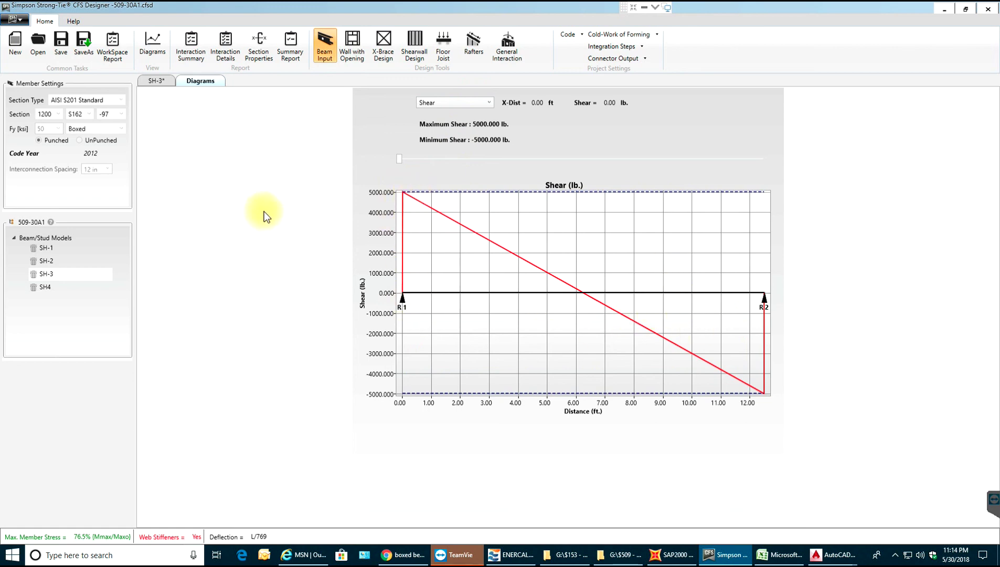
click(159, 82)
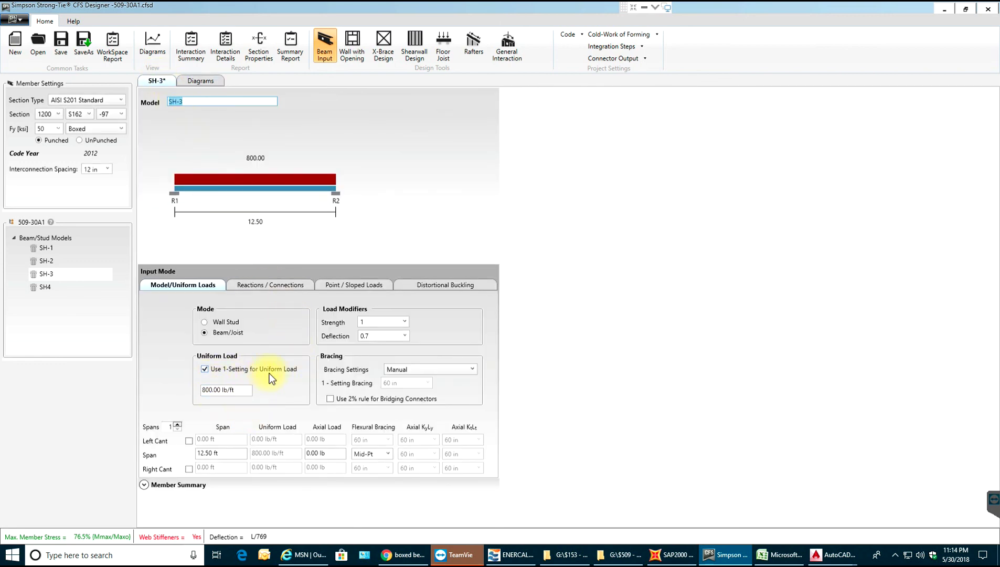
click(284, 285)
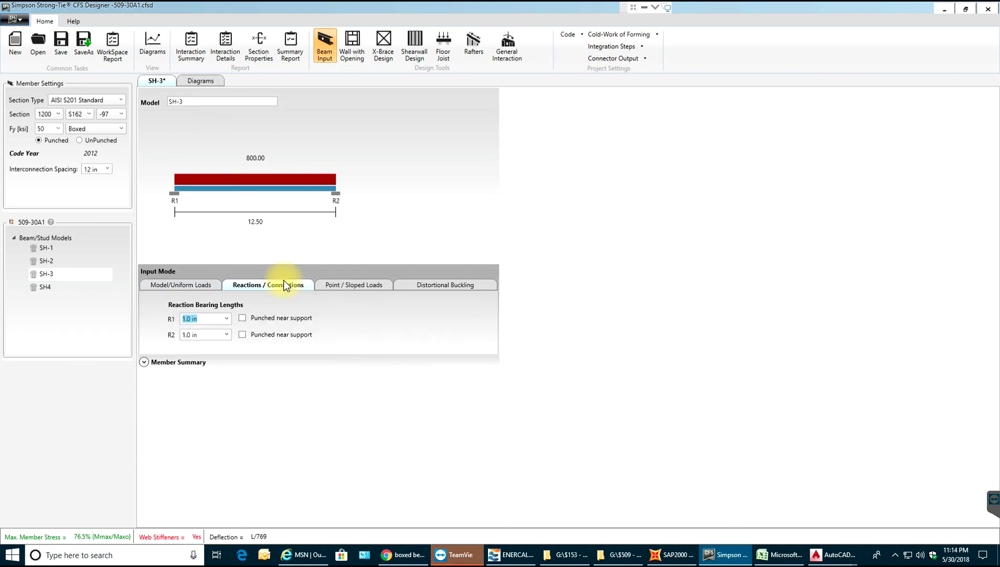
click(336, 286)
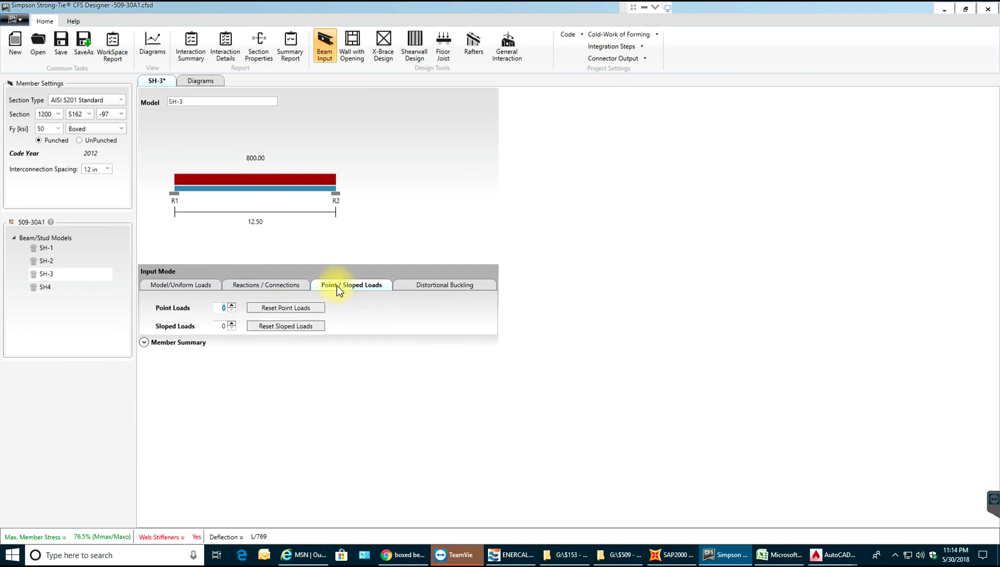
click(435, 286)
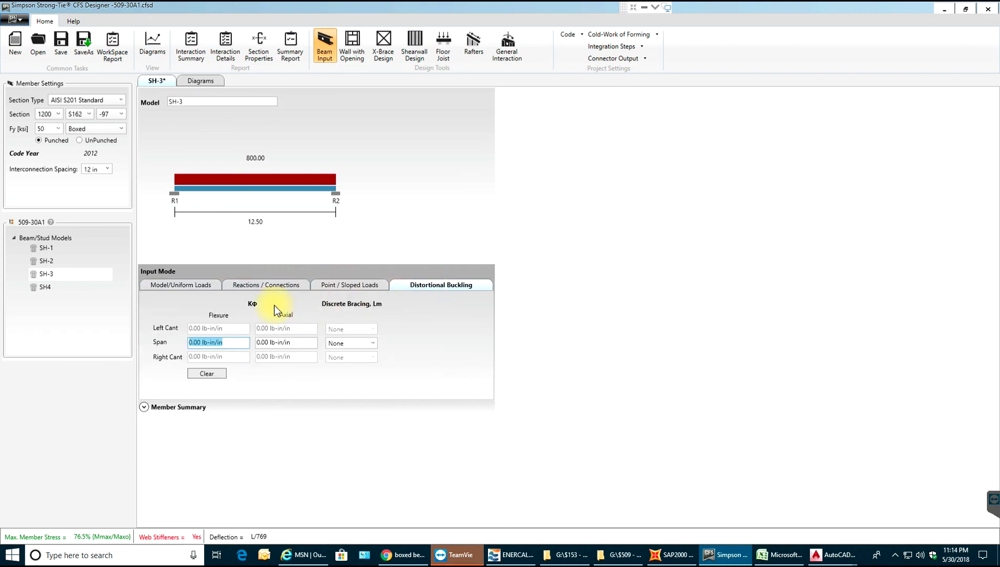
click(171, 285)
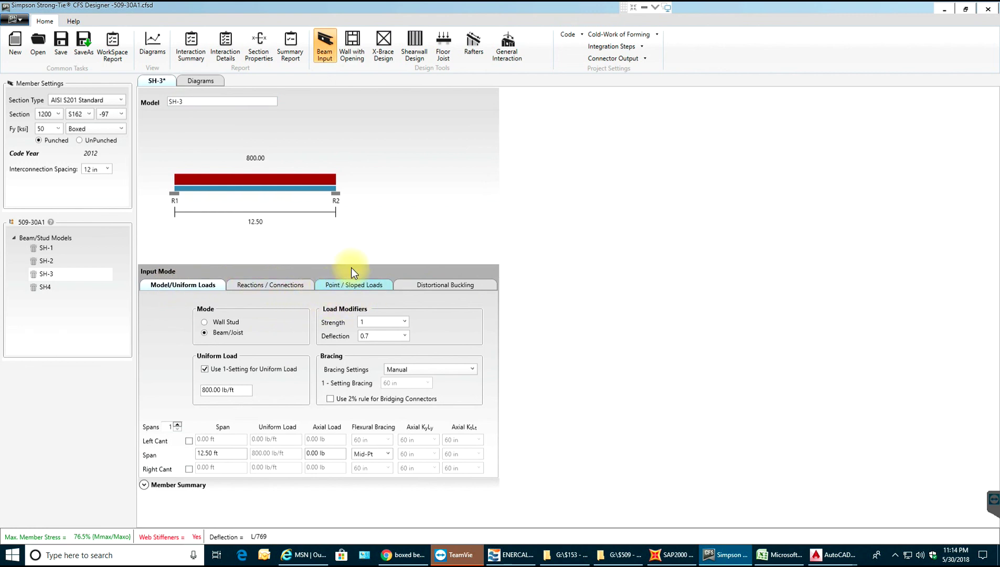